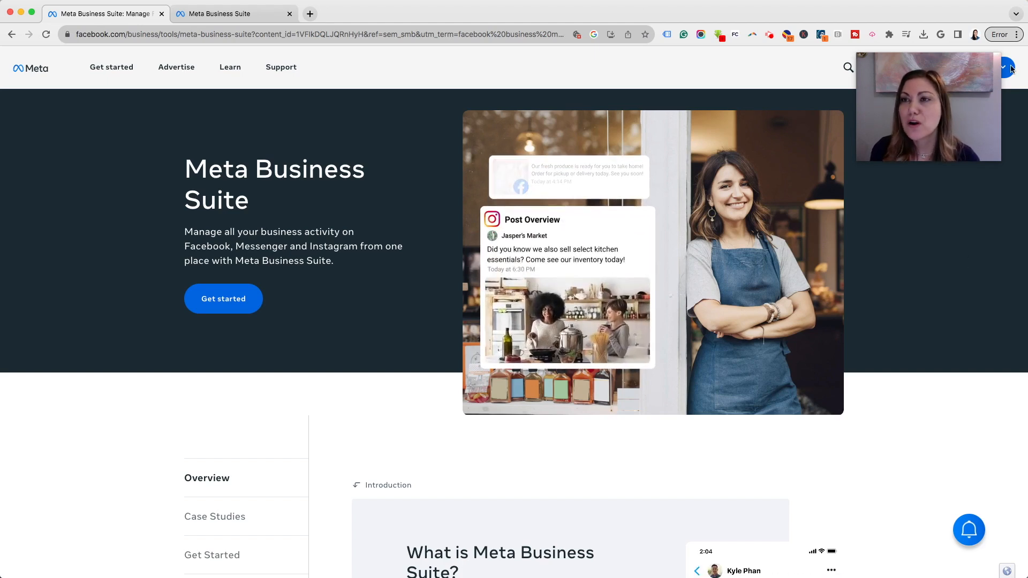
- Get started in Meta Business Suite, go to the Moxie Marketing Agency portfolio settings and expand Users
{"action": "left_click_drag", "start_coordinate": [975, 68], "coordinate": [982, 148]}
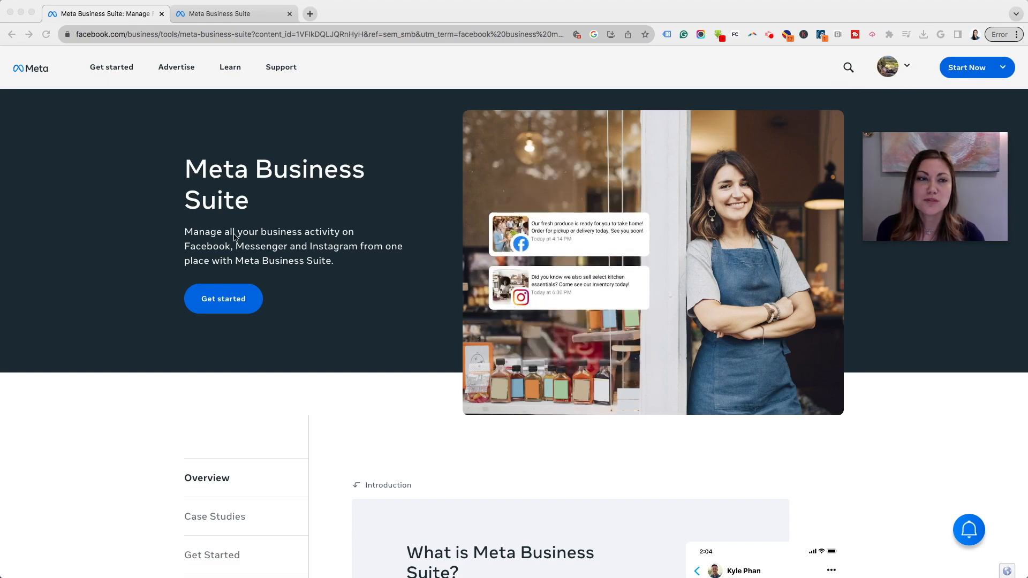
{"action": "left_click", "coordinate": [227, 298]}
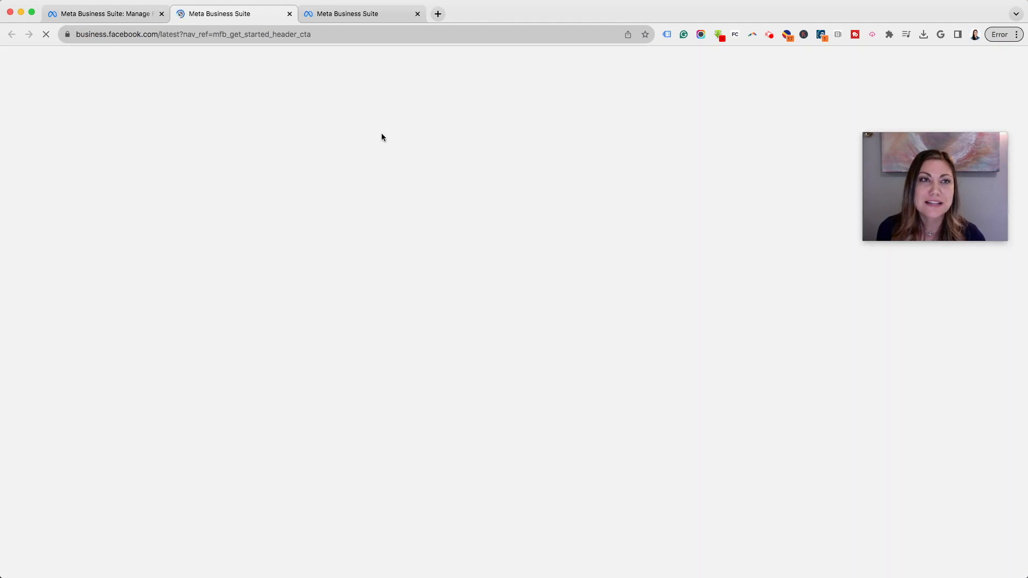
{"action": "left_click", "coordinate": [348, 12]}
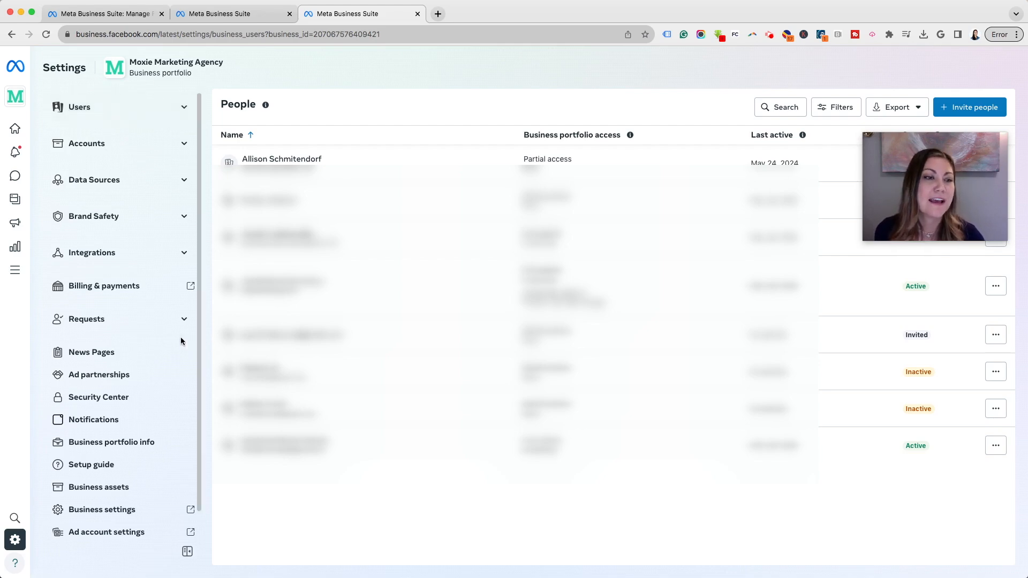
{"action": "scroll", "coordinate": [183, 337], "scroll_direction": "down", "scroll_amount": 1}
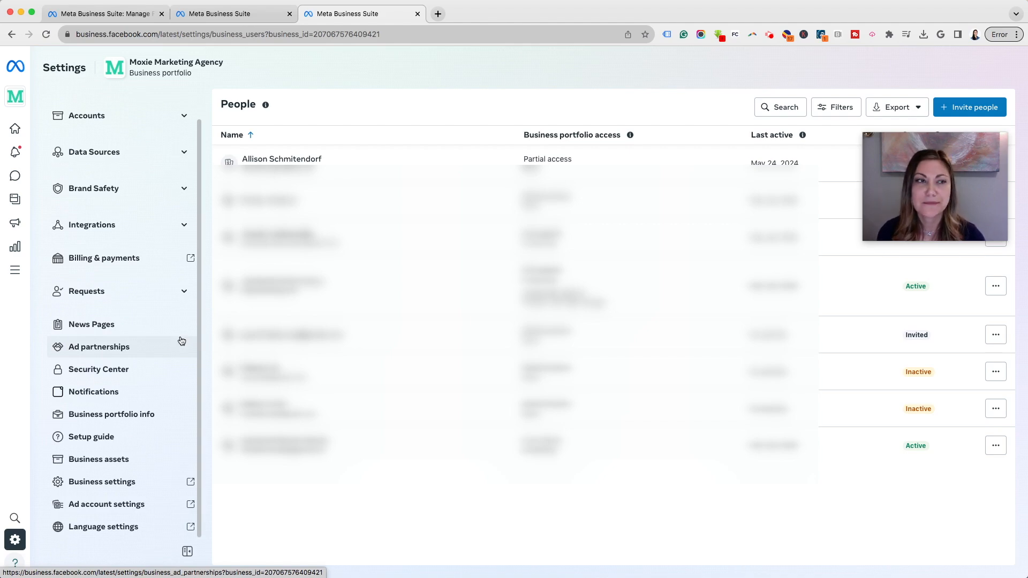
{"action": "scroll", "coordinate": [182, 337], "scroll_direction": "up", "scroll_amount": 1}
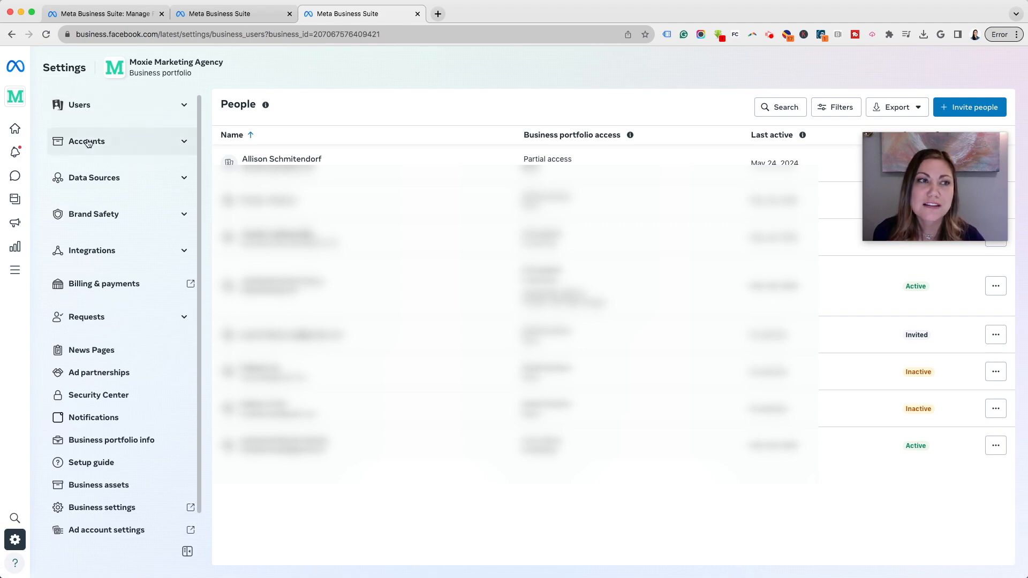
{"action": "left_click", "coordinate": [183, 104]}
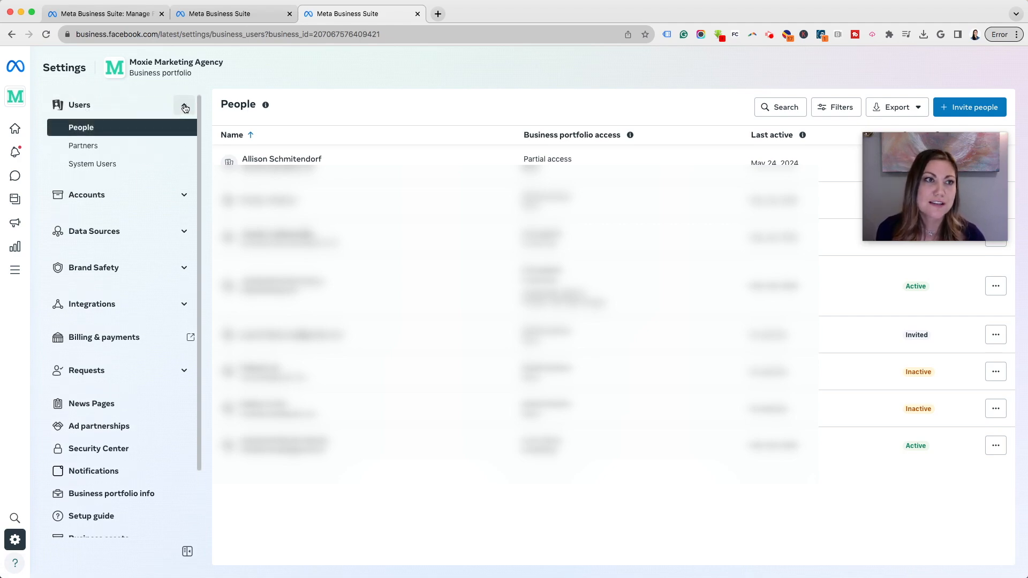
- Open the Partners page, showing Be Kind to Yourself with no shared assets
{"action": "scroll", "coordinate": [126, 131], "scroll_direction": "up", "scroll_amount": 1}
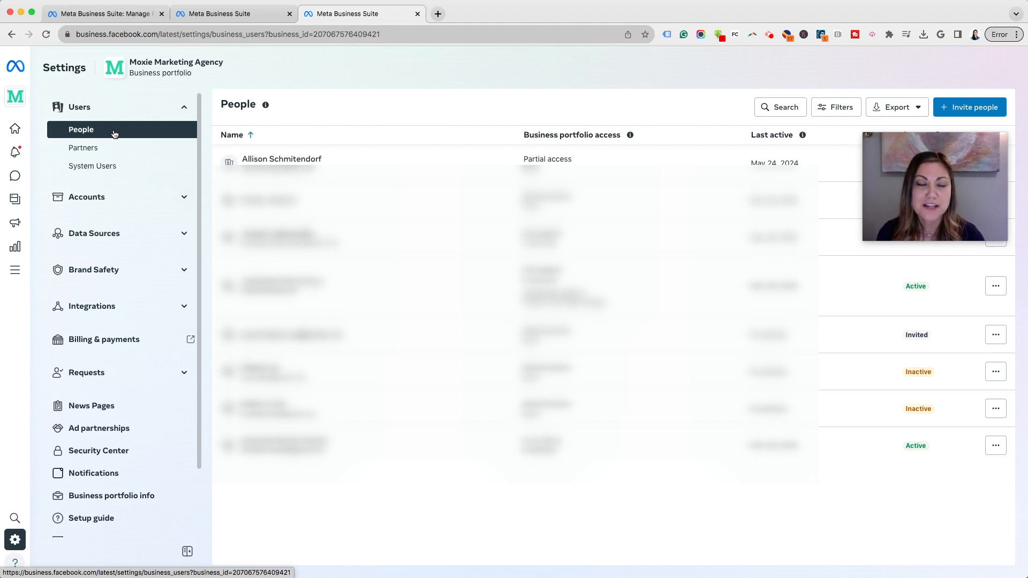
{"action": "left_click", "coordinate": [96, 154]}
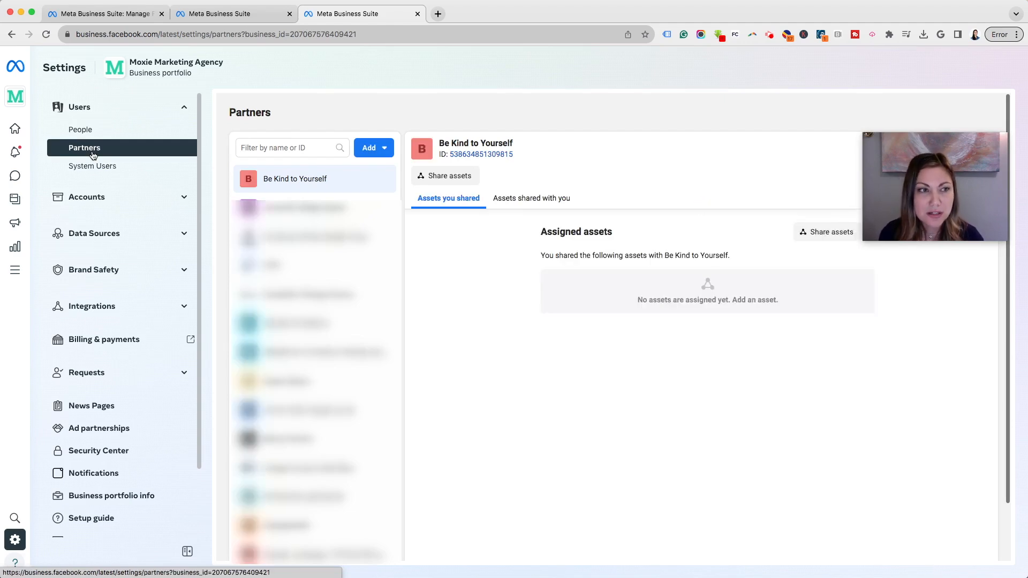
- Expand Accounts in the sidebar and return to the People list
{"action": "left_click", "coordinate": [184, 198]}
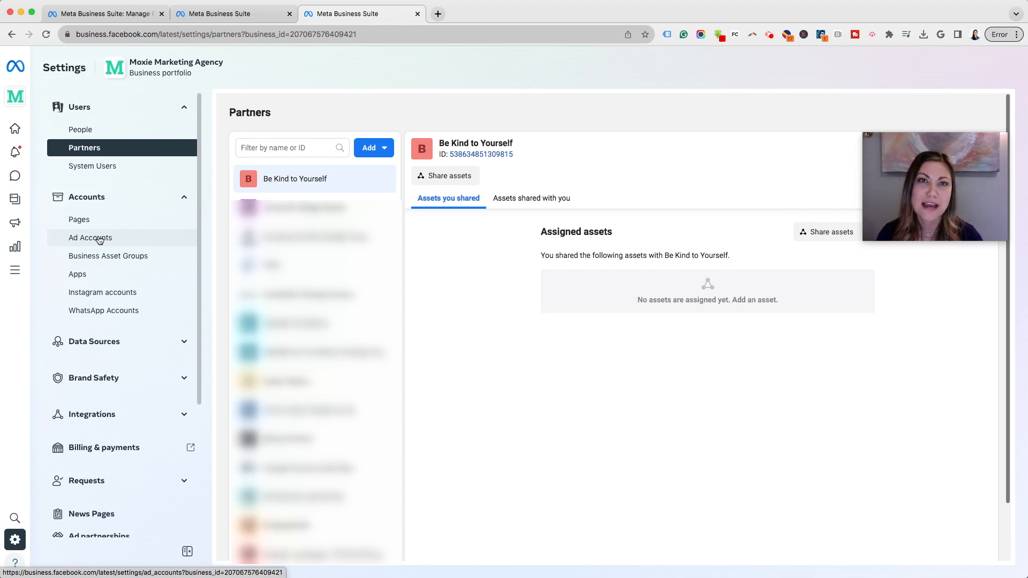
{"action": "left_click", "coordinate": [145, 130]}
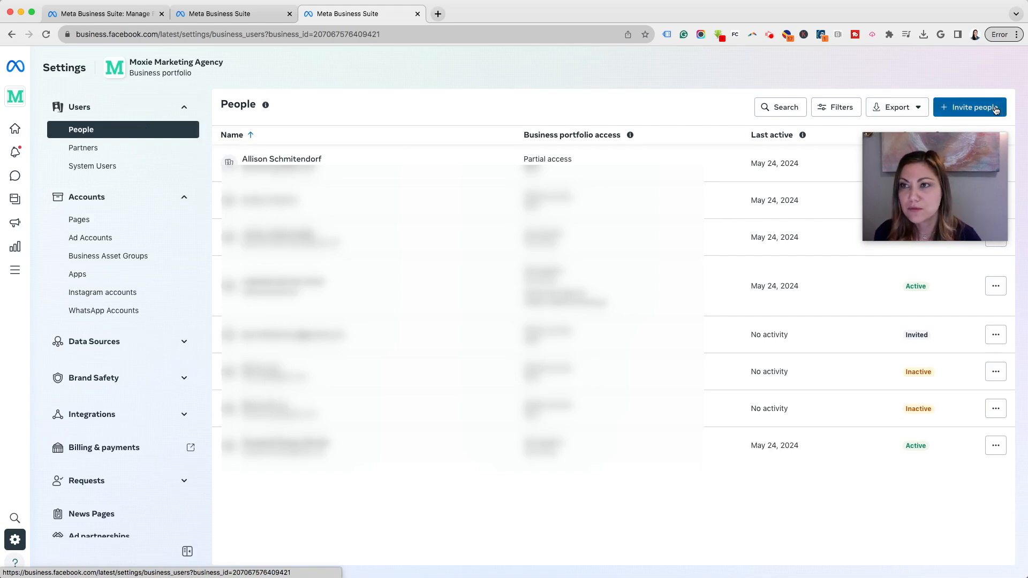
- Invite a new person by their e-mail address and proceed to access with Basic access
{"action": "left_click", "coordinate": [996, 108]}
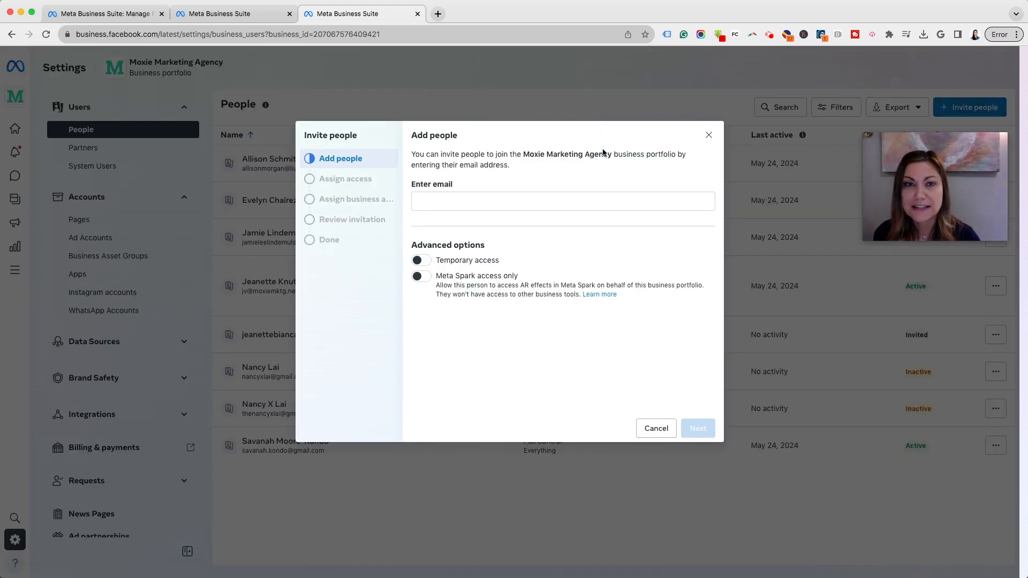
{"action": "left_click", "coordinate": [497, 201]}
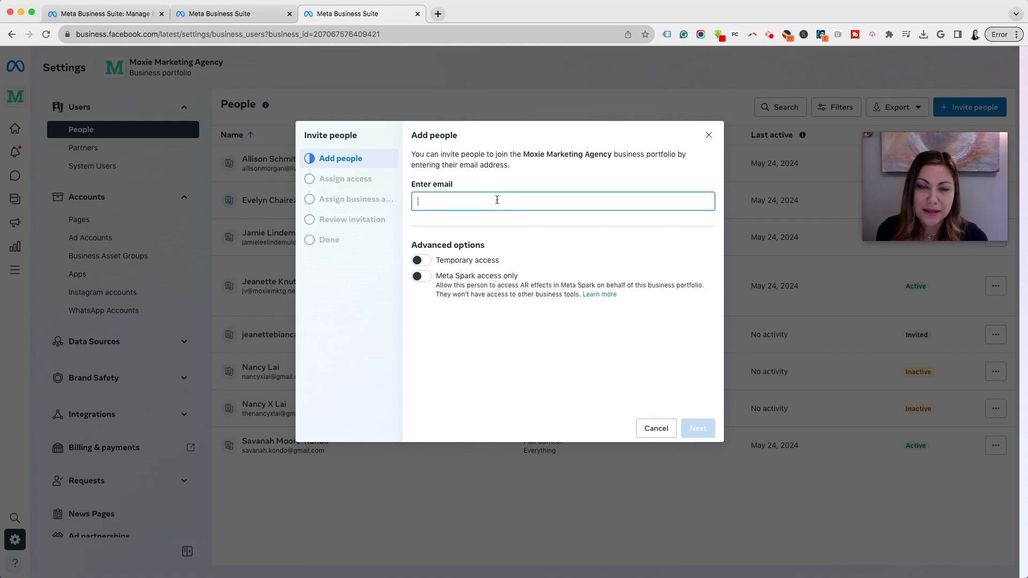
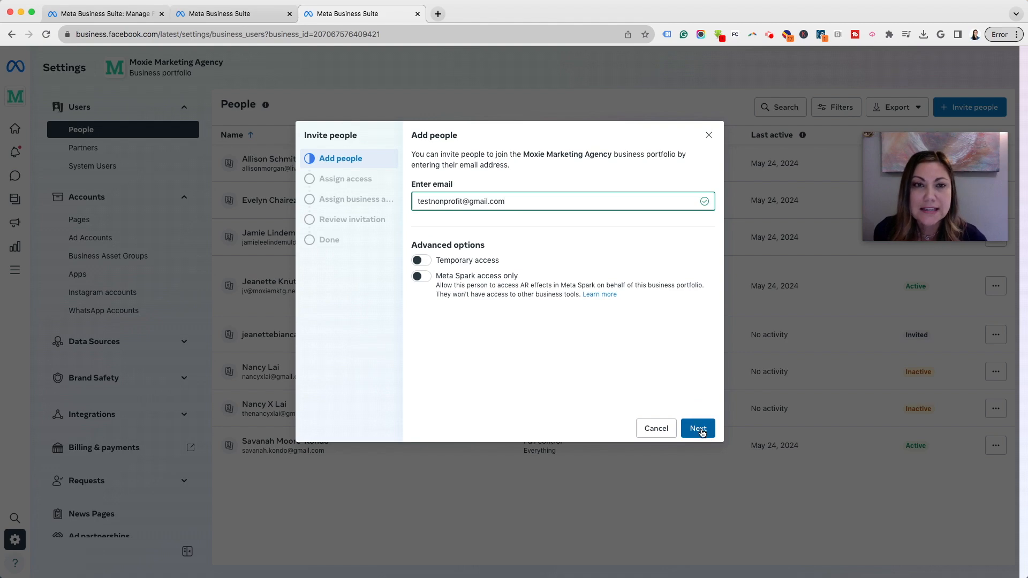
{"action": "left_click", "coordinate": [703, 433]}
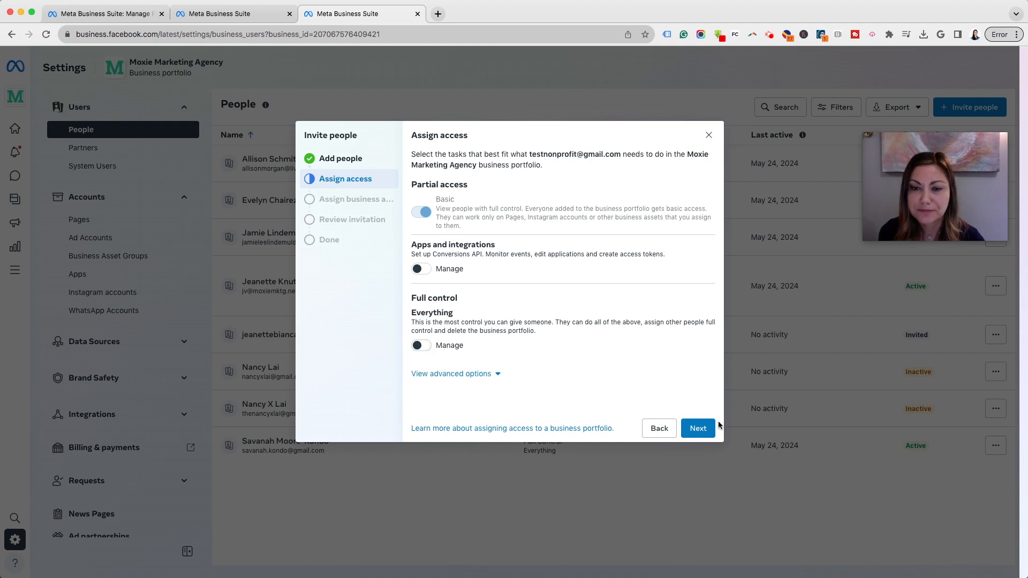
- Add the Moxie Marketing Agency Page as a business asset for the invitee
{"action": "left_click", "coordinate": [697, 428]}
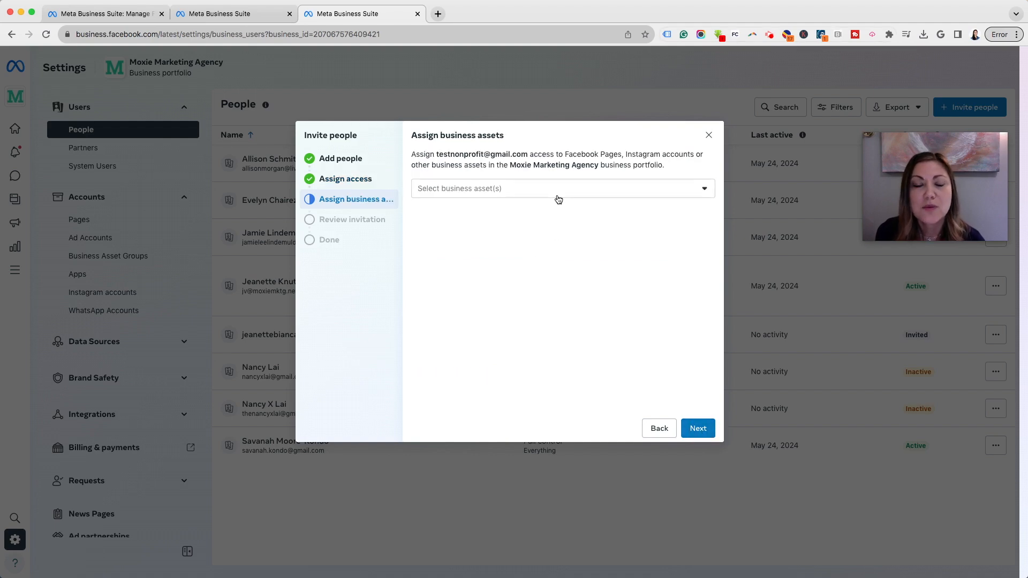
{"action": "left_click", "coordinate": [559, 193]}
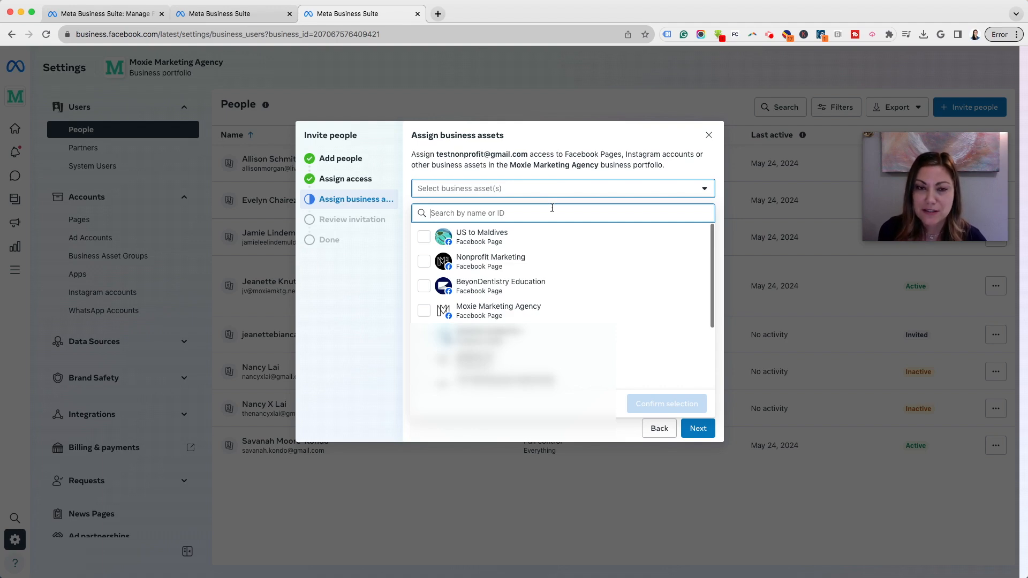
{"action": "left_click", "coordinate": [426, 314]}
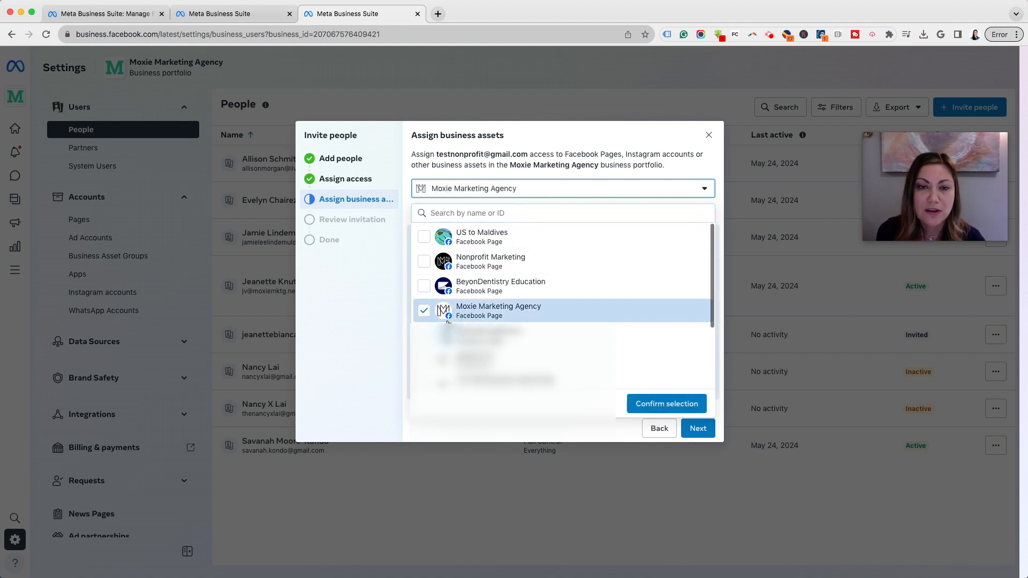
{"action": "left_click", "coordinate": [675, 410]}
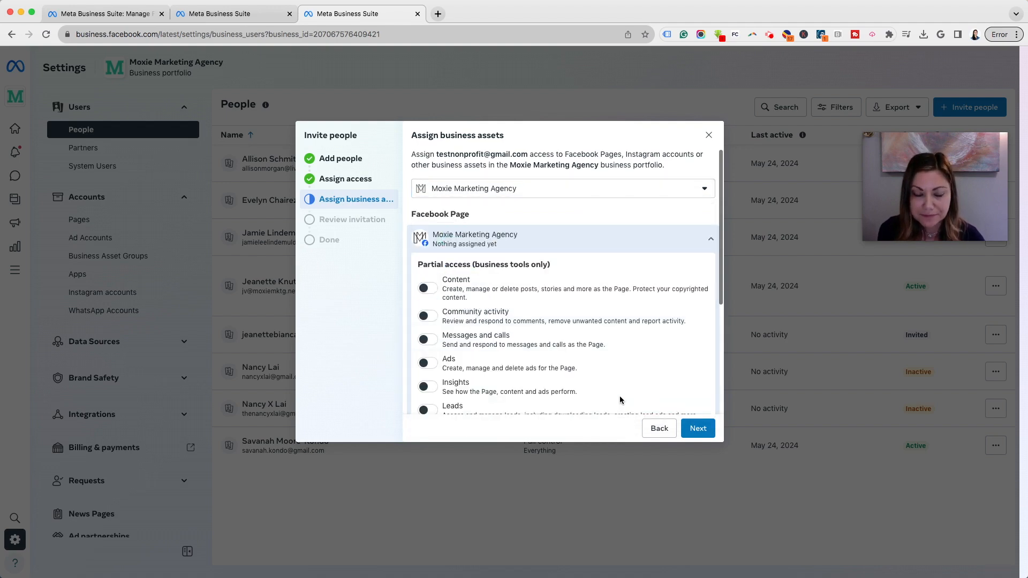
- Try the Page's Content, Insights, Ads and full control access toggles
{"action": "scroll", "coordinate": [571, 369], "scroll_direction": "down", "scroll_amount": 1}
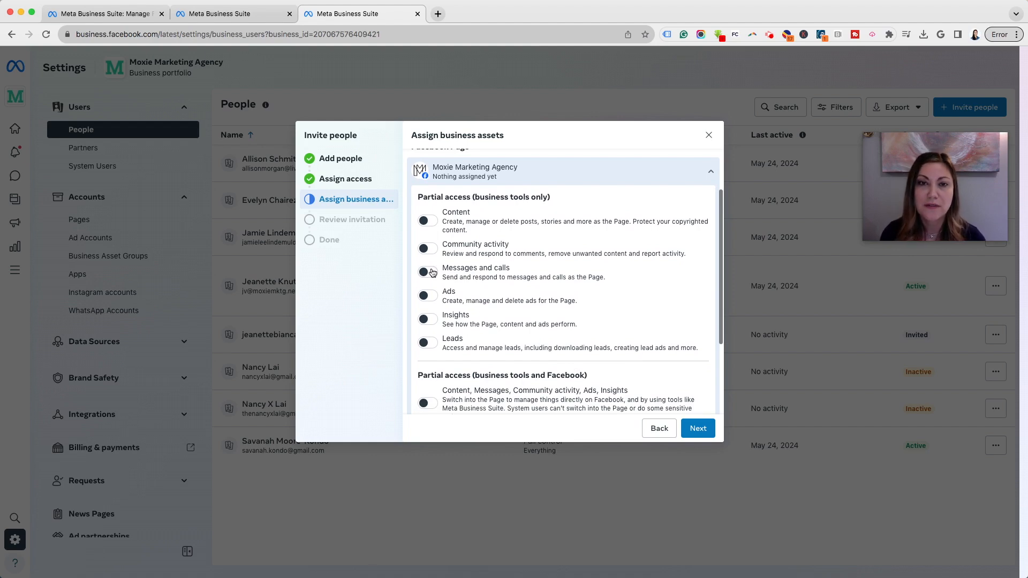
{"action": "left_click", "coordinate": [433, 223]}
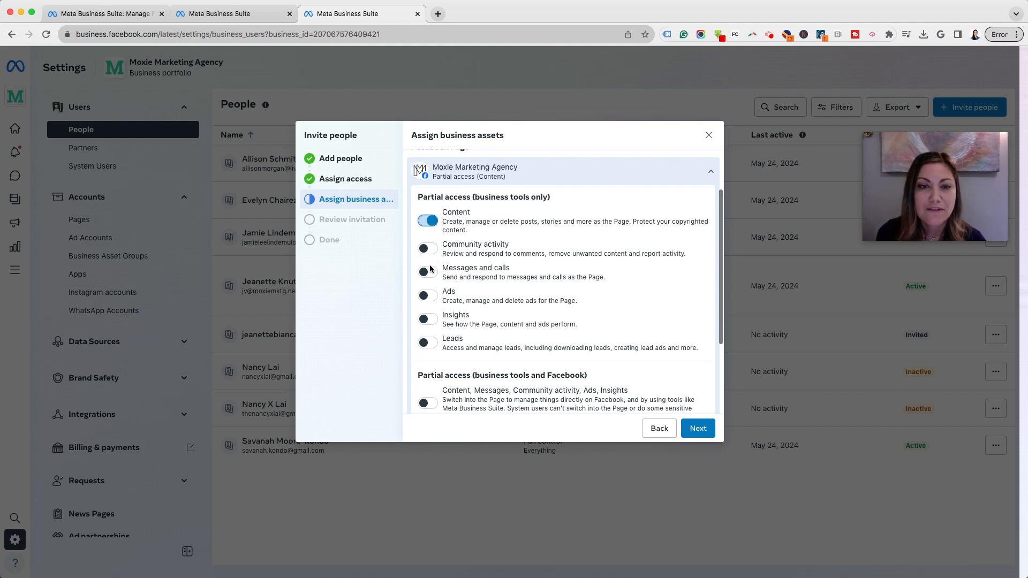
{"action": "left_click", "coordinate": [428, 319]}
{"action": "left_click", "coordinate": [427, 296]}
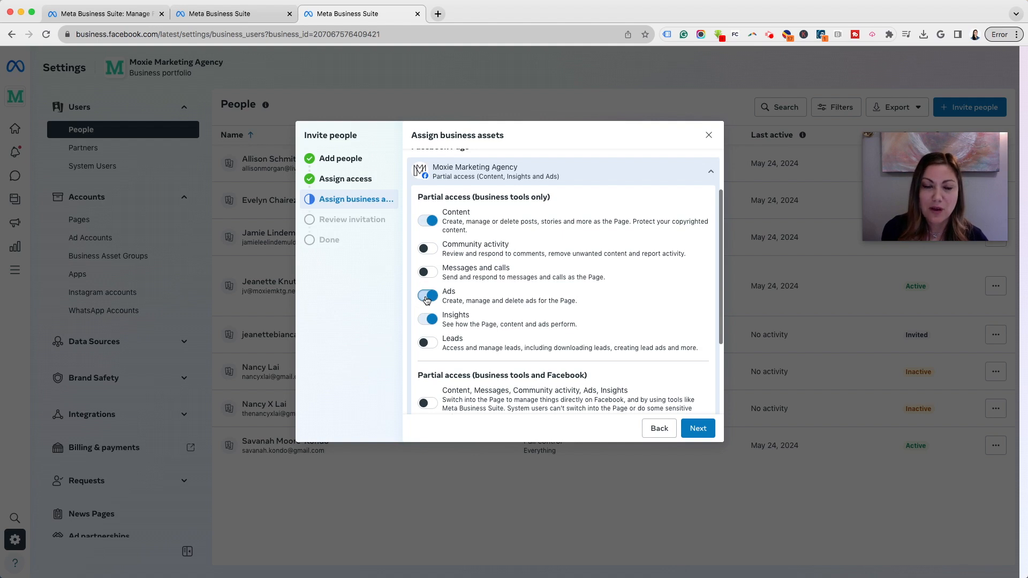
{"action": "left_click", "coordinate": [428, 221]}
{"action": "left_click", "coordinate": [421, 296]}
{"action": "scroll", "coordinate": [525, 294], "scroll_direction": "down", "scroll_amount": 3}
{"action": "left_click", "coordinate": [423, 360]}
- Remove full control, leave only Content access on the Page, and go to Review invitation
{"action": "scroll", "coordinate": [551, 346], "scroll_direction": "up", "scroll_amount": 1}
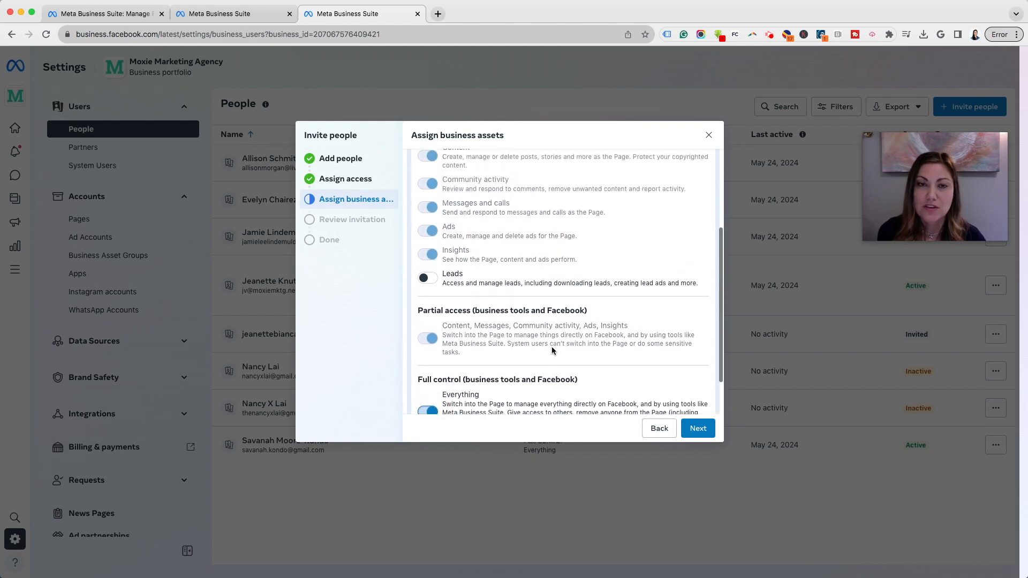
{"action": "scroll", "coordinate": [552, 347], "scroll_direction": "up", "scroll_amount": 3}
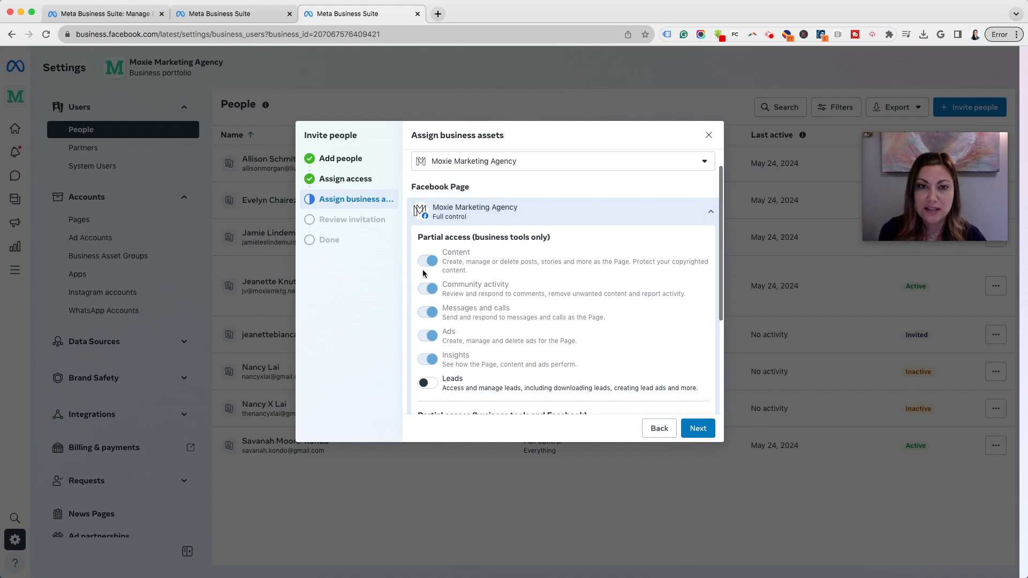
{"action": "left_click", "coordinate": [709, 217]}
{"action": "left_click", "coordinate": [710, 239]}
{"action": "scroll", "coordinate": [514, 326], "scroll_direction": "down", "scroll_amount": 3}
{"action": "left_click", "coordinate": [427, 361]}
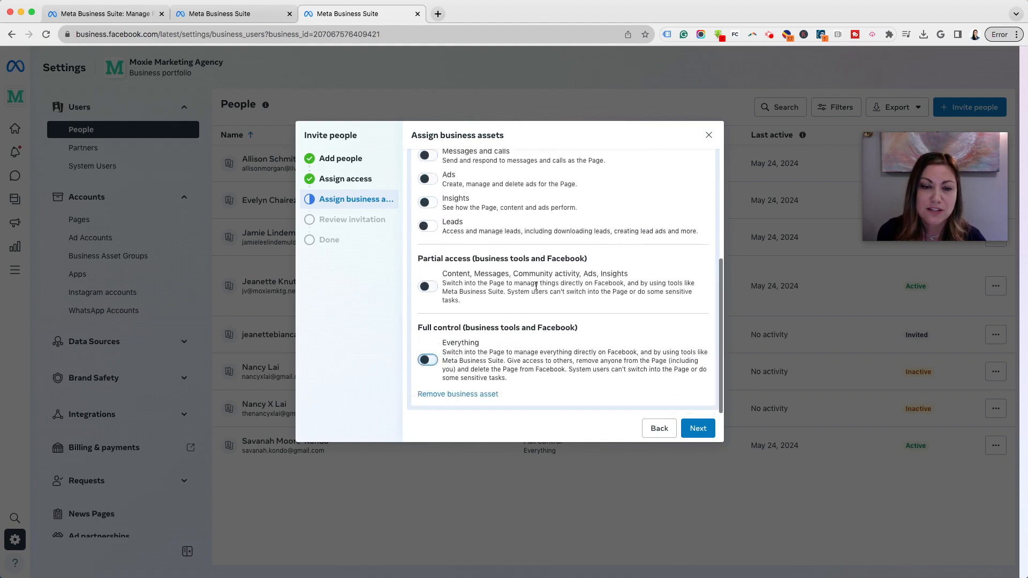
{"action": "scroll", "coordinate": [533, 282], "scroll_direction": "up", "scroll_amount": 3}
{"action": "left_click", "coordinate": [429, 290]}
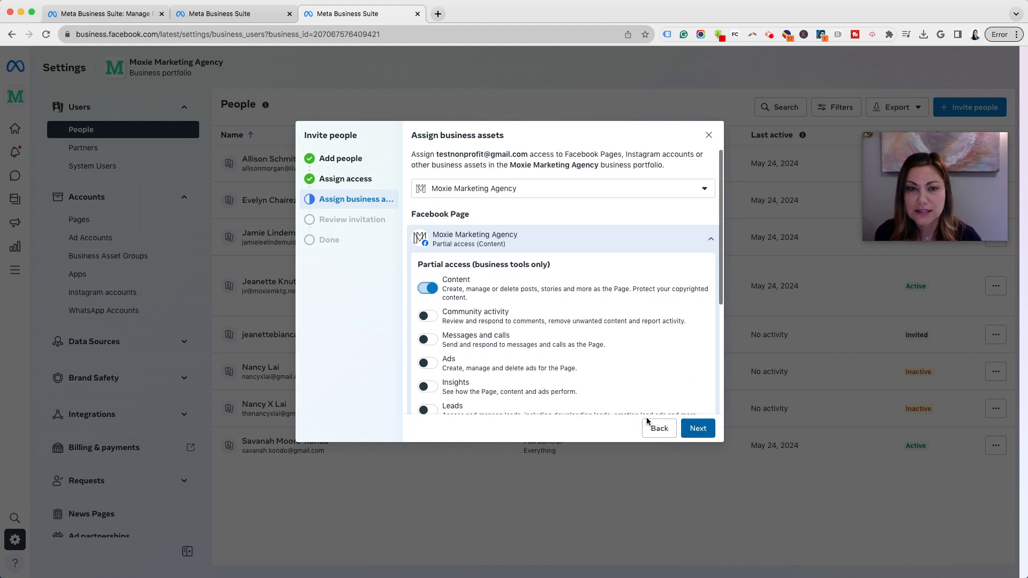
{"action": "left_click", "coordinate": [696, 428]}
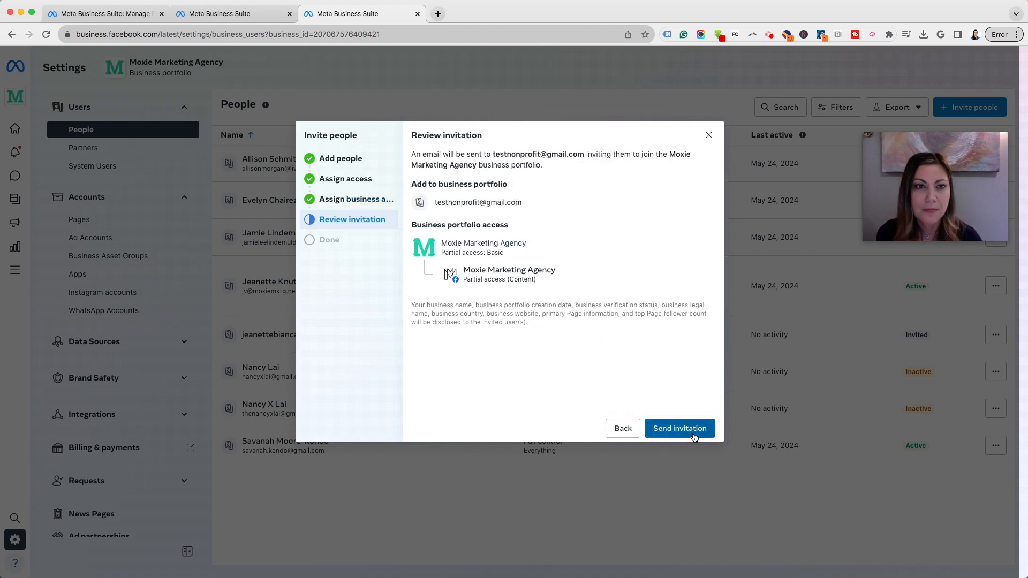
- Send the invitation, dismiss the confirmation, and view the portfolio's Pages list
{"action": "left_click", "coordinate": [701, 431]}
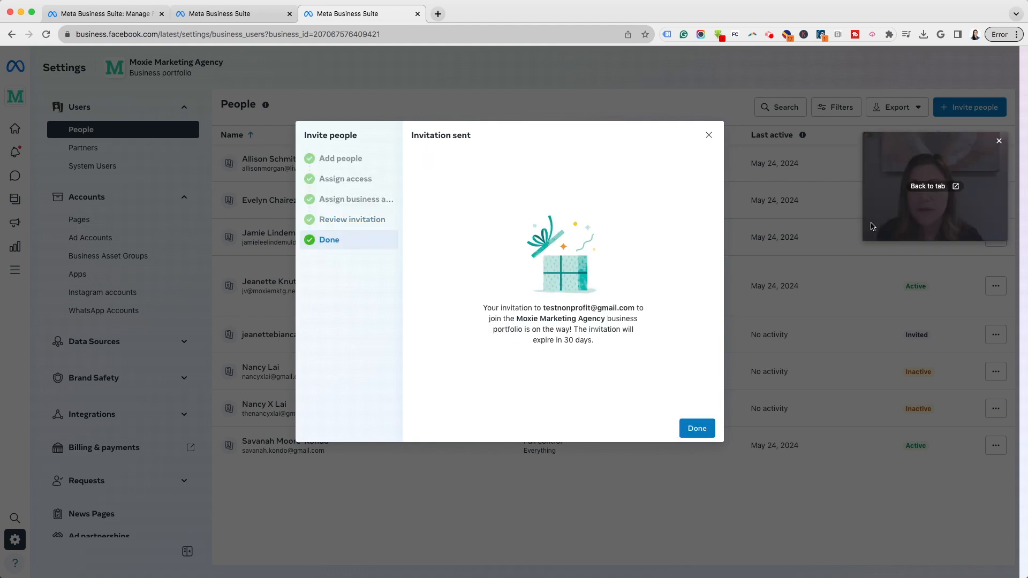
{"action": "left_click", "coordinate": [698, 431]}
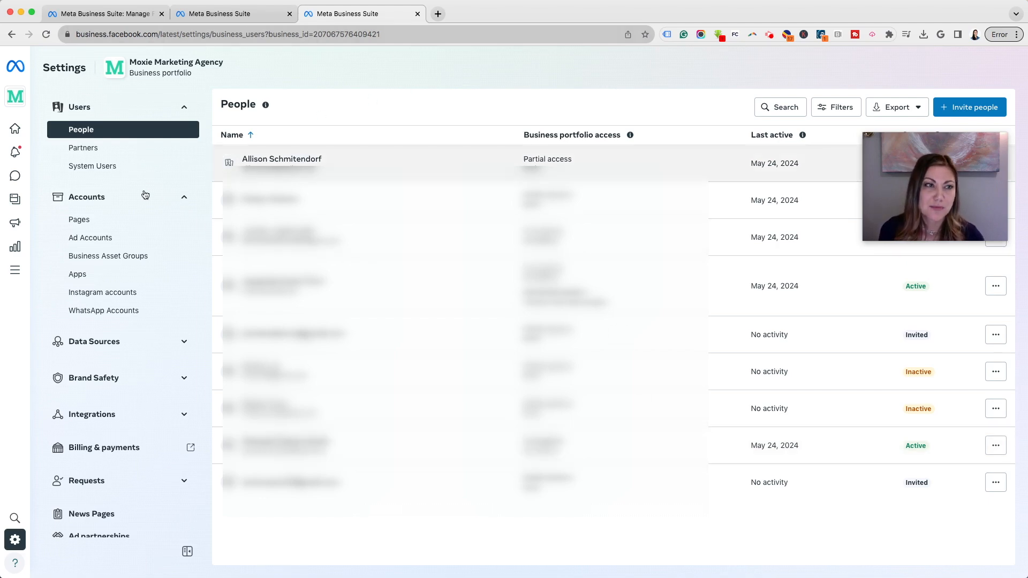
{"action": "left_click", "coordinate": [138, 224]}
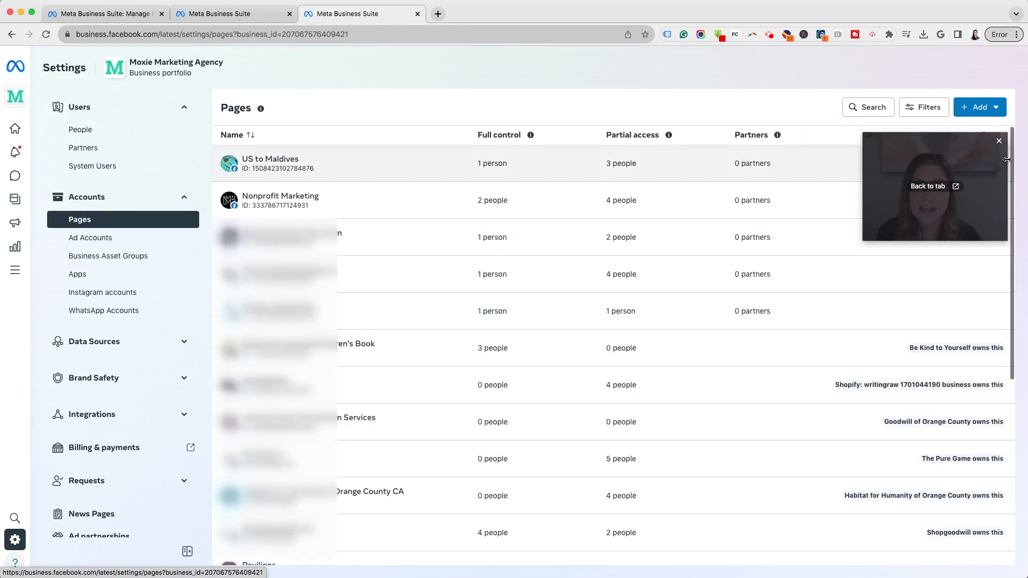
- Start claiming the 'red cross' Page (American Red Cross Blood Donors), cancel, and reopen the Add options
{"action": "left_click_drag", "start_coordinate": [972, 183], "coordinate": [153, 104]}
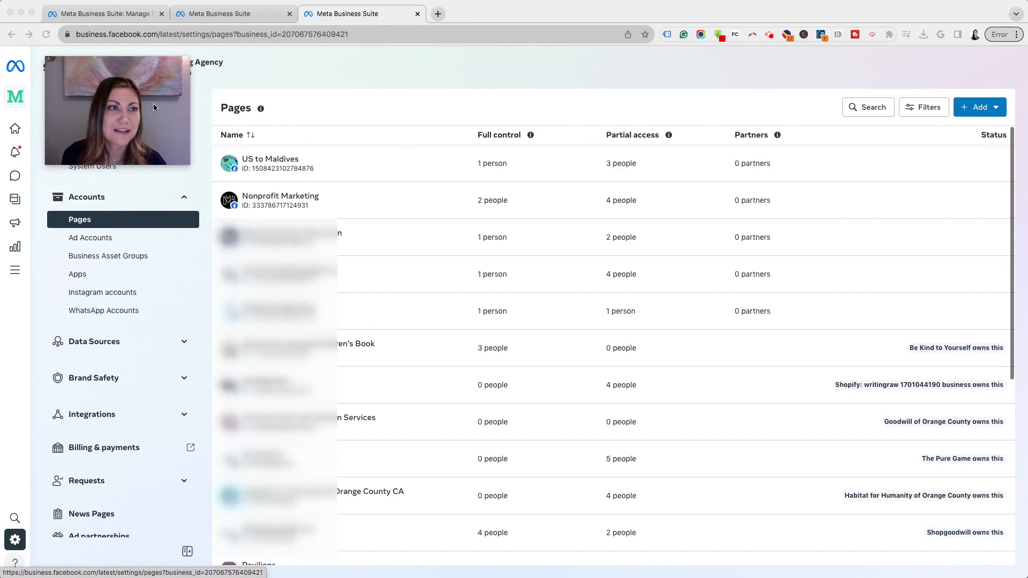
{"action": "left_click", "coordinate": [983, 112]}
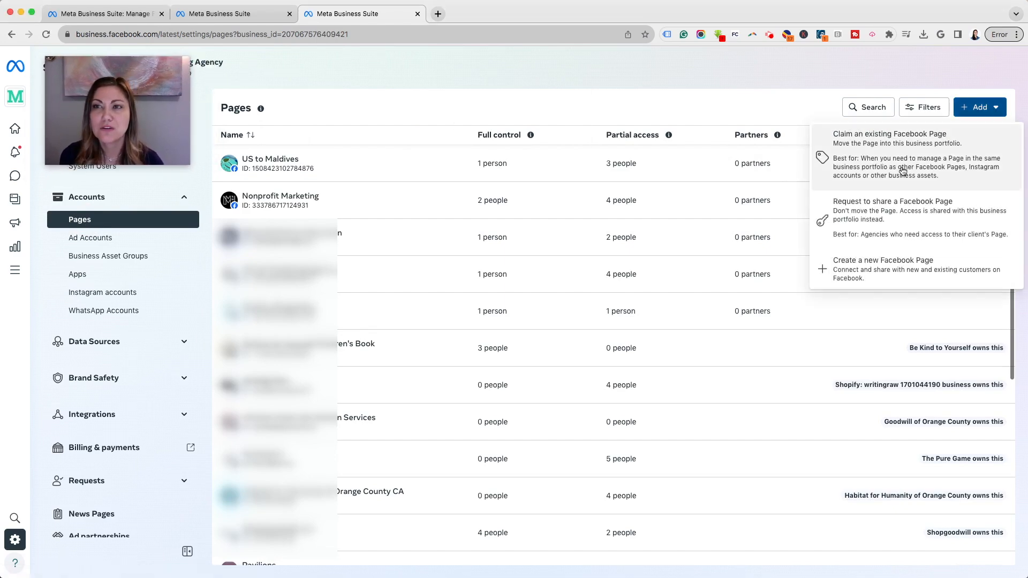
{"action": "left_click", "coordinate": [889, 138]}
{"action": "left_click", "coordinate": [540, 232]}
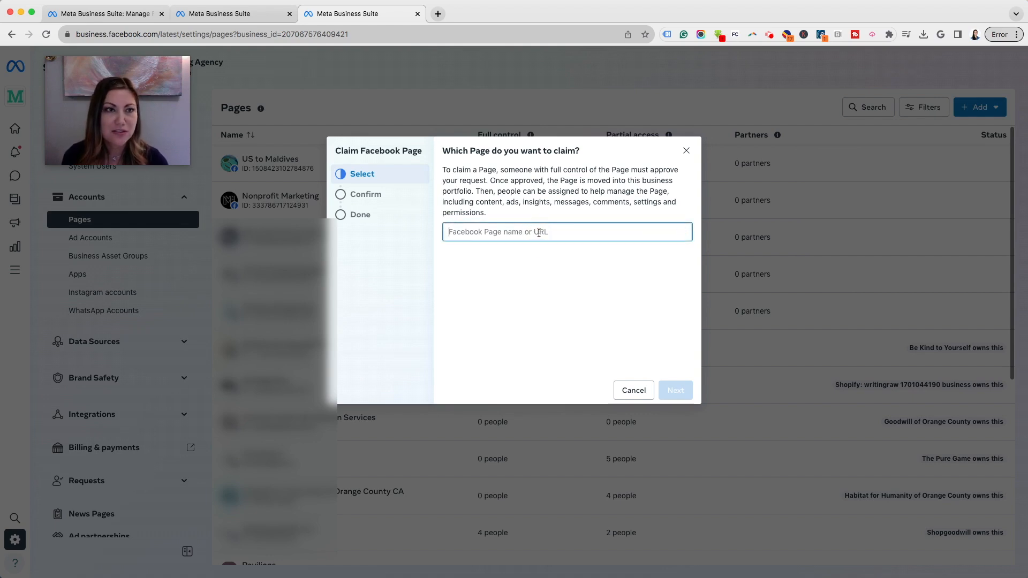
{"action": "type", "text": "red cross"}
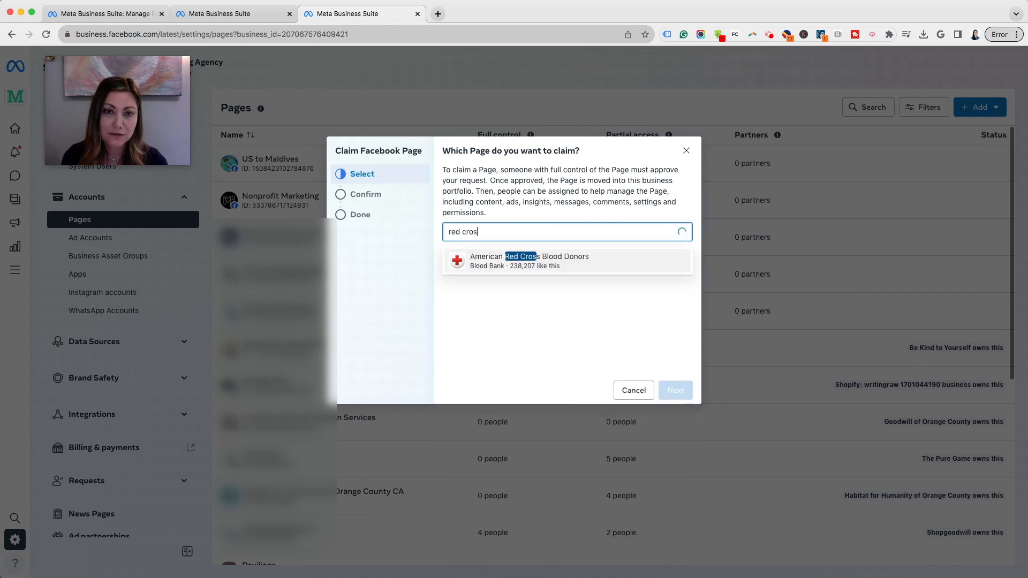
{"action": "left_click", "coordinate": [554, 260]}
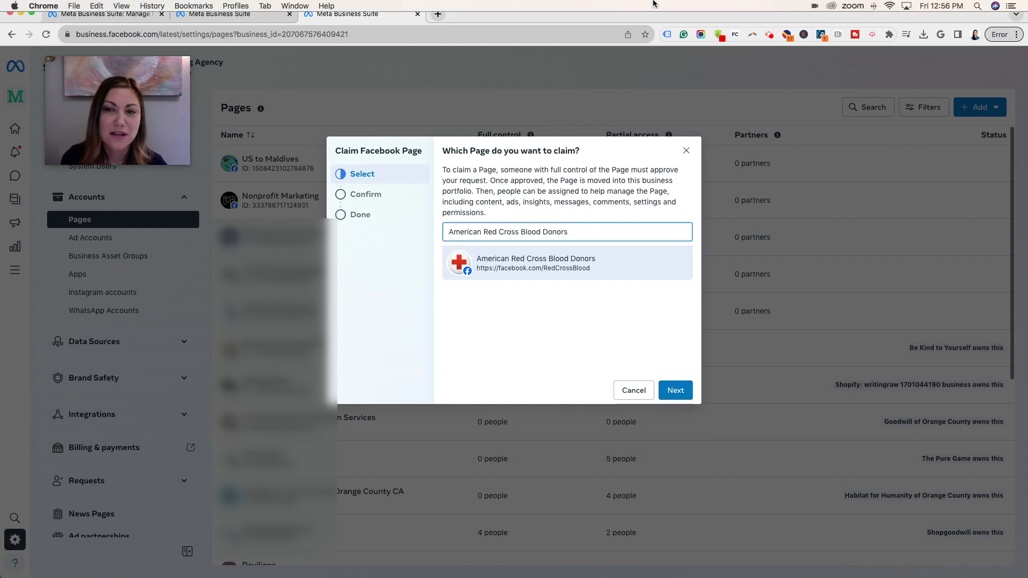
{"action": "left_click", "coordinate": [687, 152]}
{"action": "left_click", "coordinate": [980, 107]}
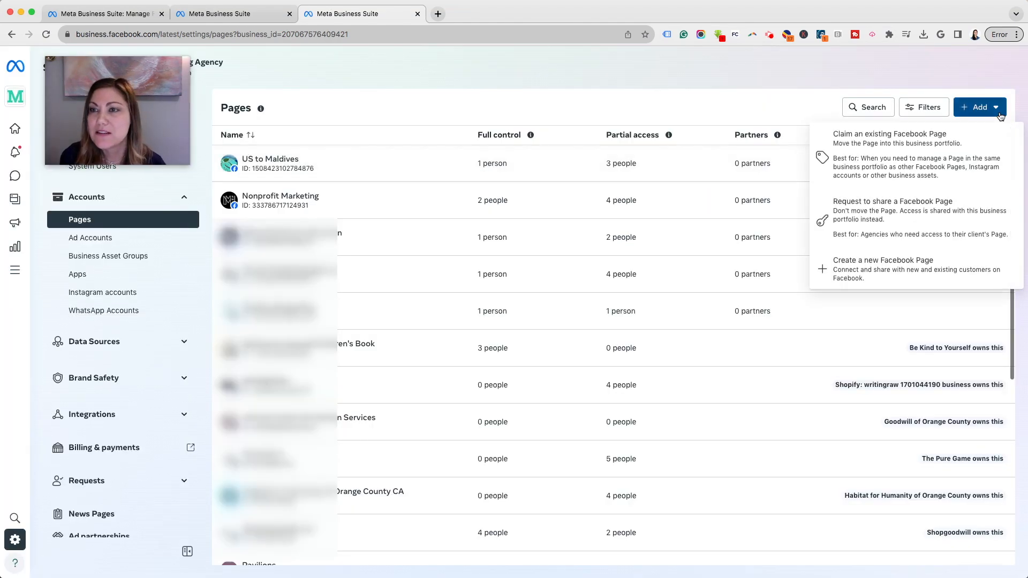
{"action": "left_click", "coordinate": [932, 269]}
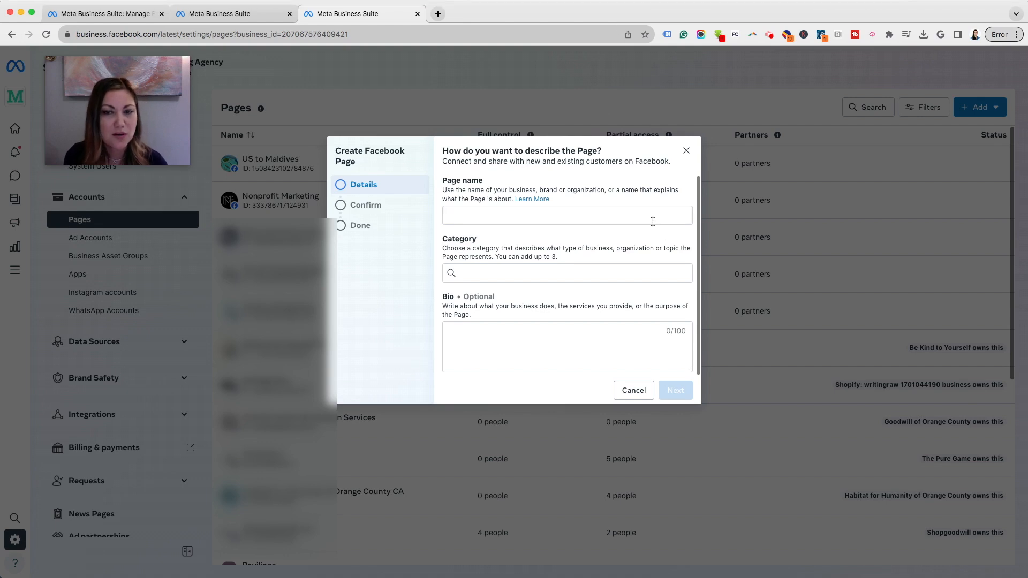
{"action": "left_click", "coordinate": [634, 390]}
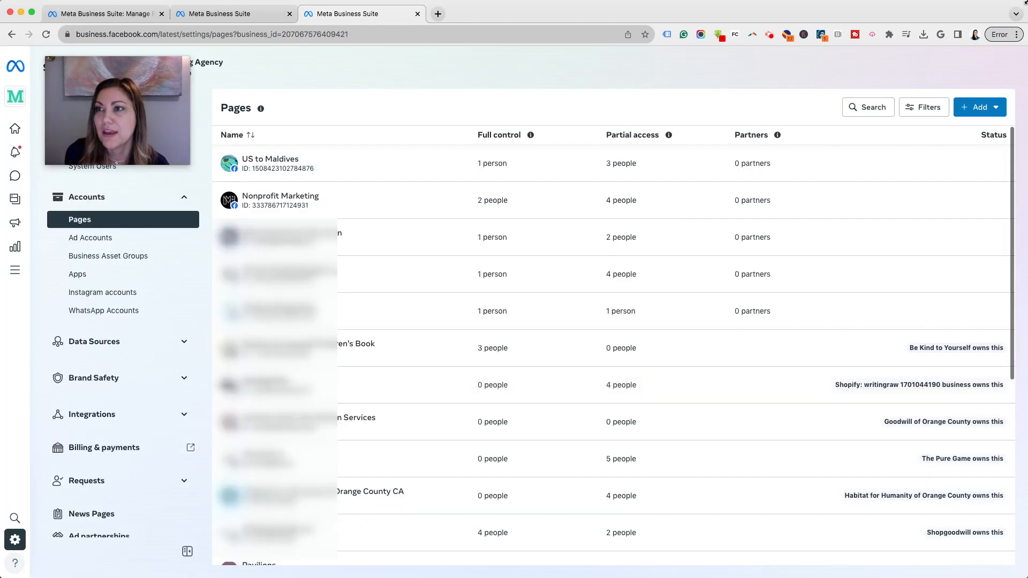
{"action": "left_click", "coordinate": [990, 112]}
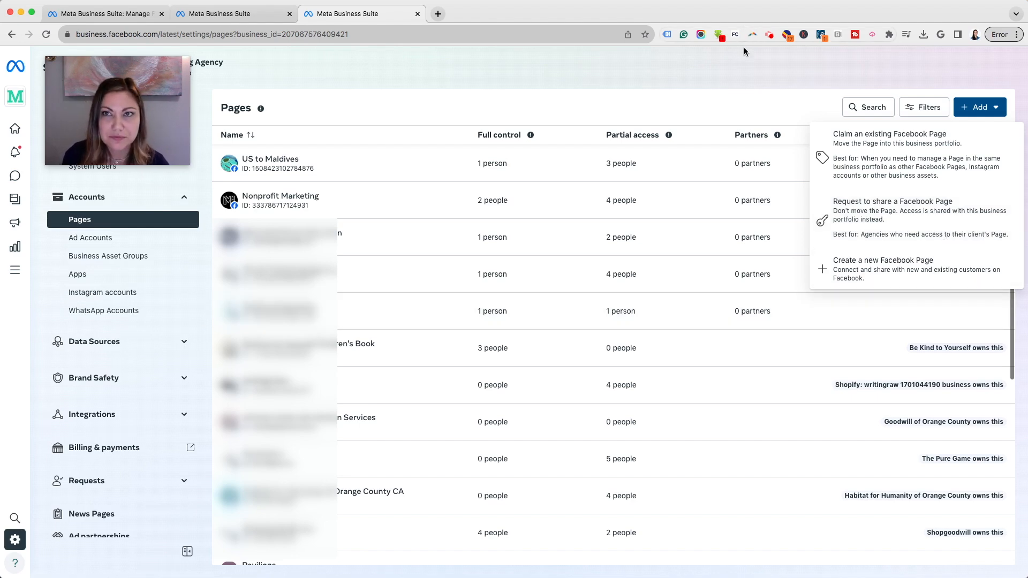
- Close the Add dropdown to leave only the Pages list, including Be Kind to Yourself
{"action": "left_click", "coordinate": [746, 64]}
{"action": "left_click_drag", "start_coordinate": [62, 81], "coordinate": [388, 76]}
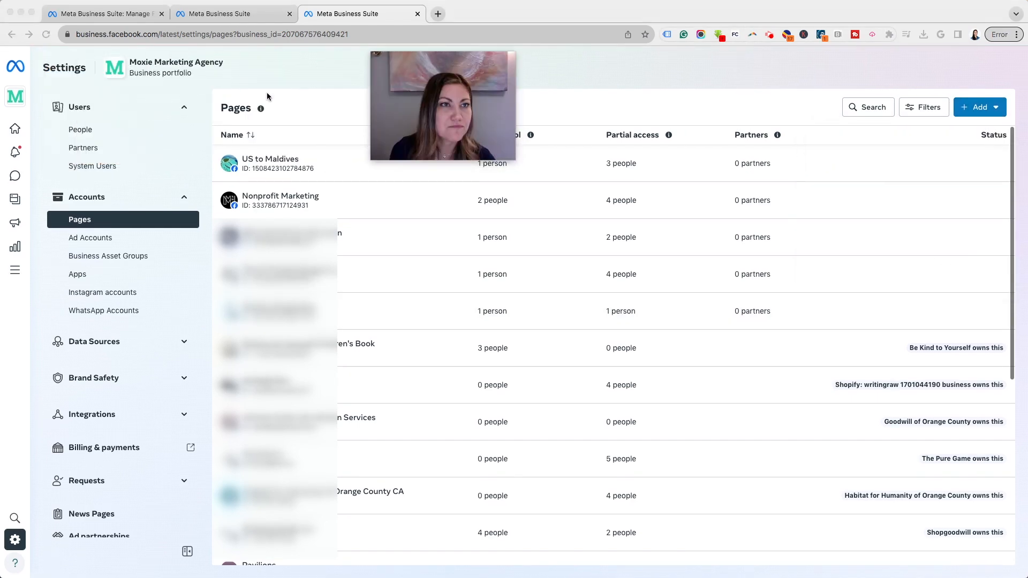
{"action": "left_click_drag", "start_coordinate": [475, 65], "coordinate": [927, 70]}
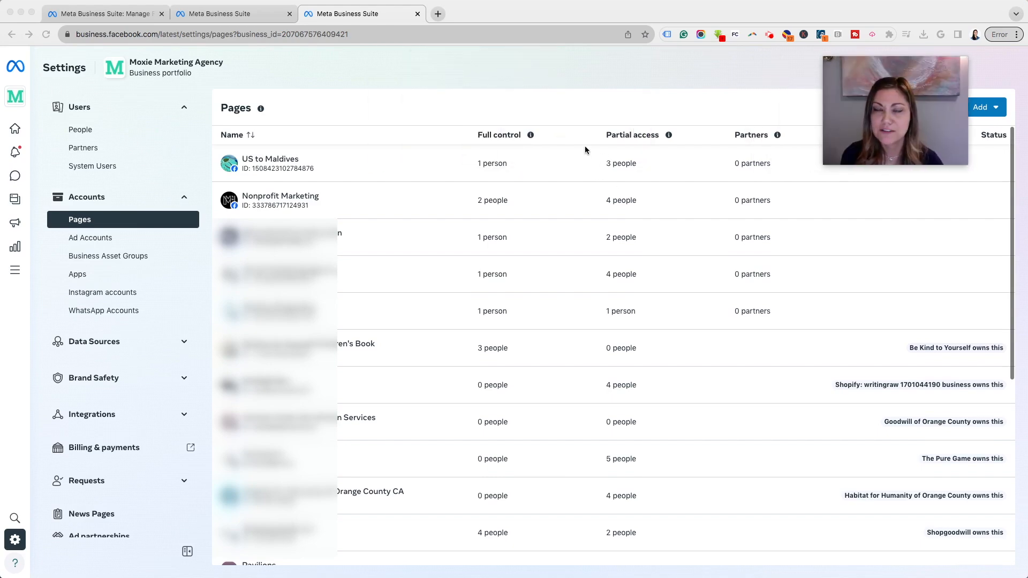